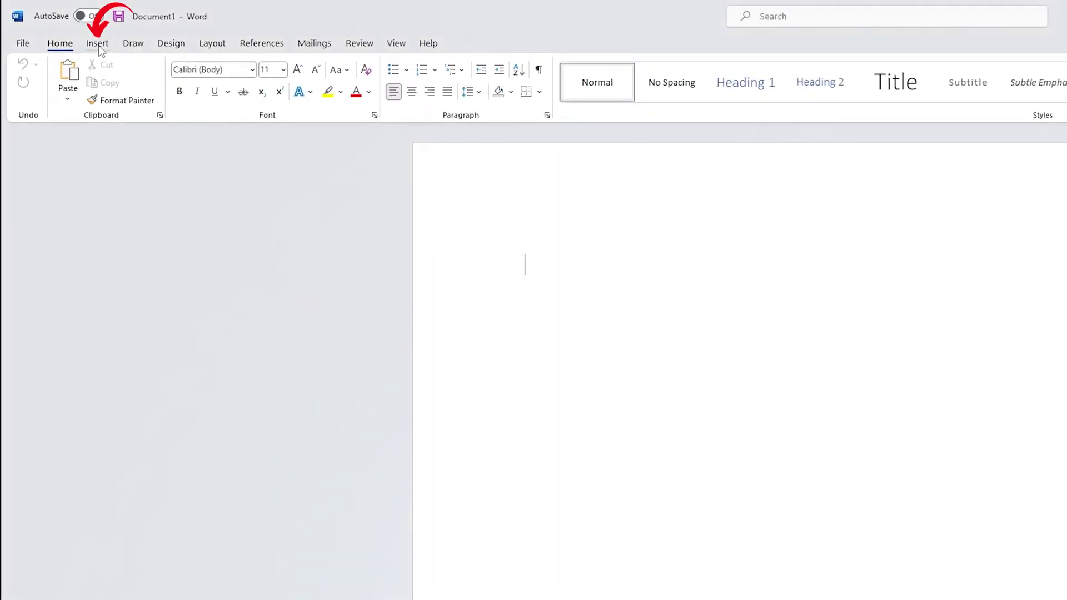
Open the Office Add-ins store from Word's Insert tab.
left_click(98, 45)
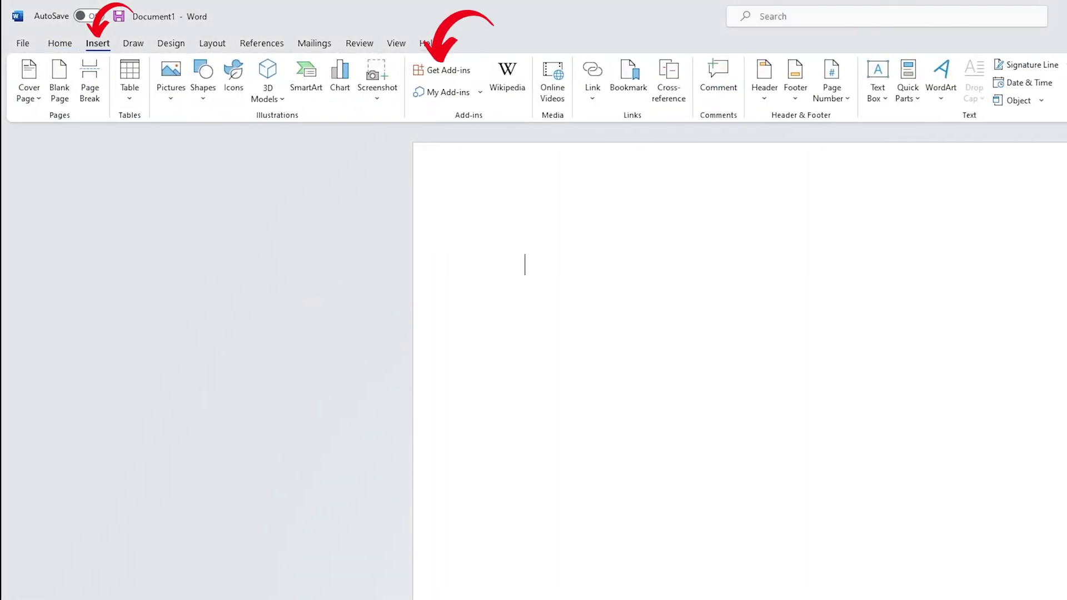
left_click(466, 74)
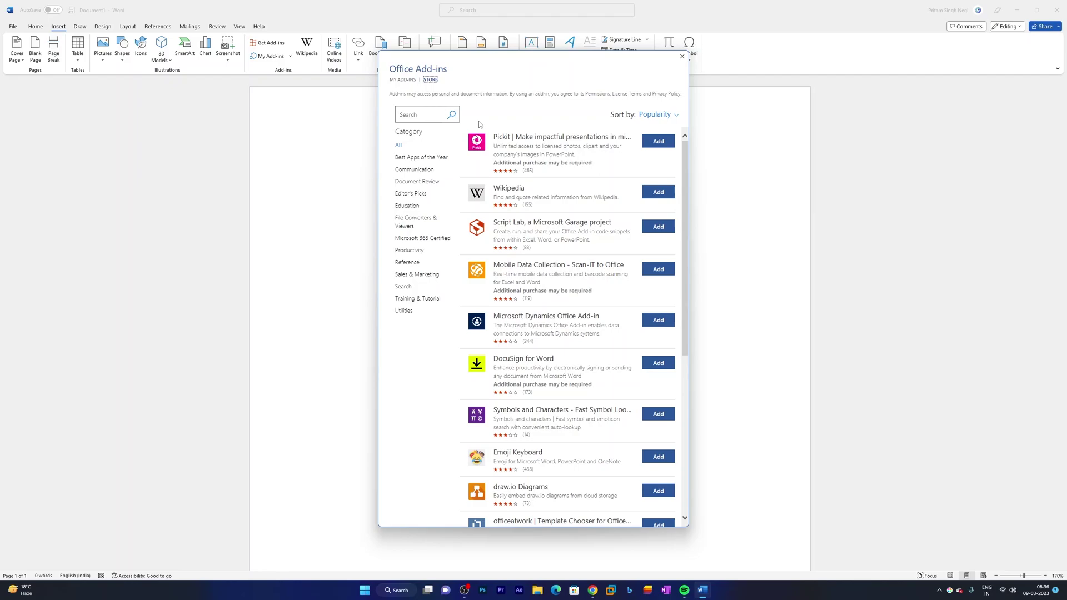
Search the add-in store for 'gpt', view Spellbook's details, and go back to the results.
left_click(430, 112)
type("gpt")
key("Return")
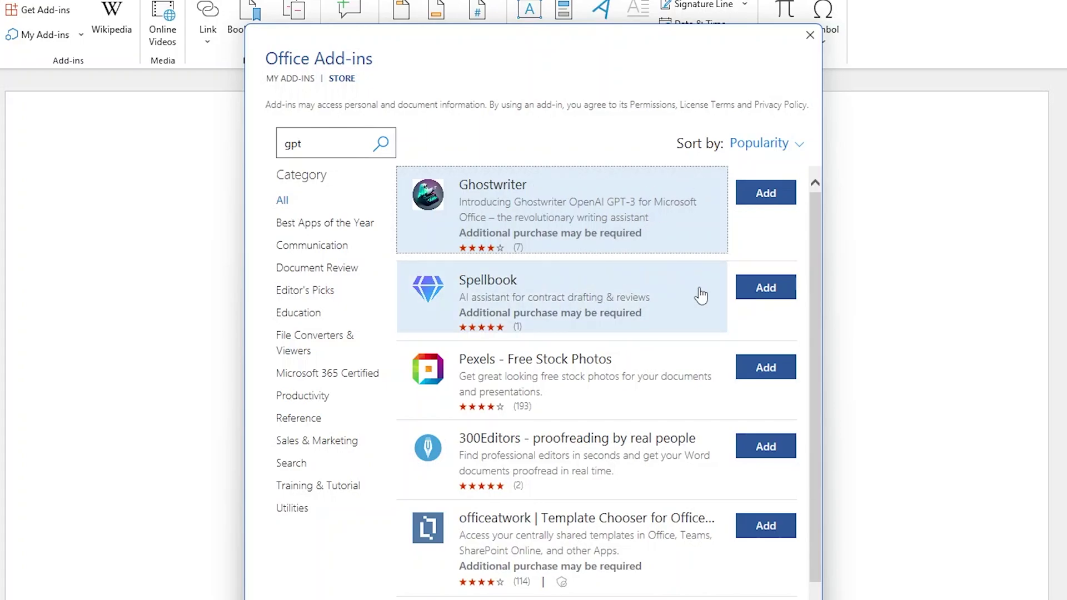
left_click(658, 297)
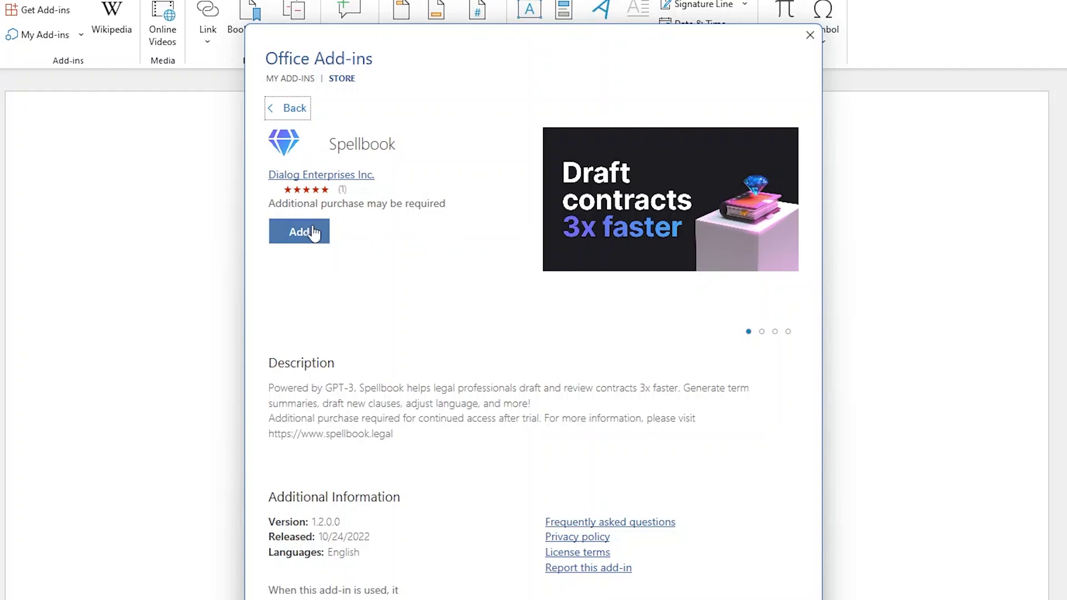
left_click(275, 108)
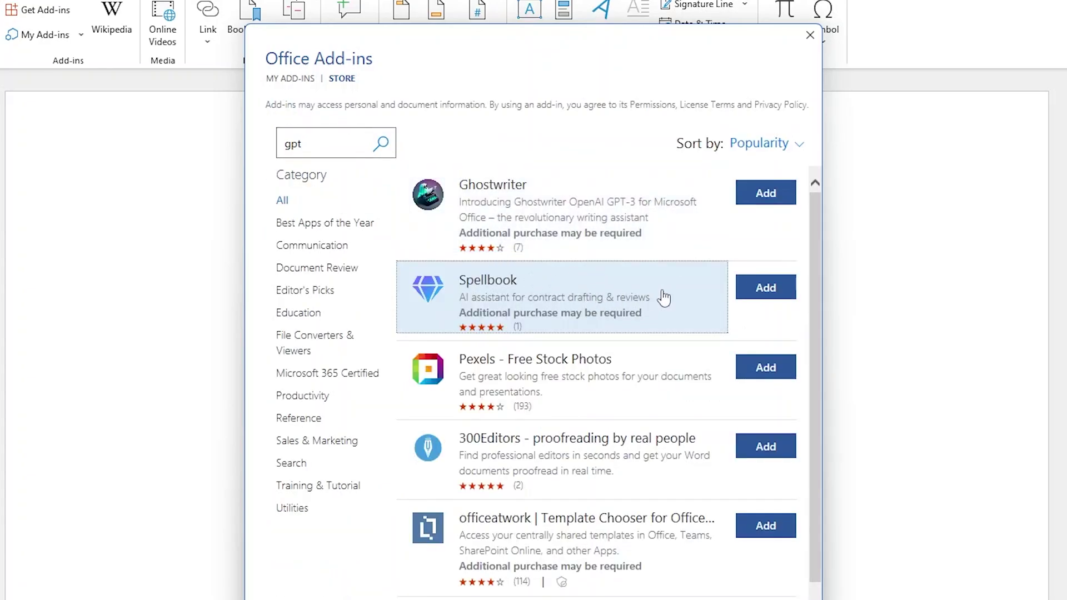
Add Spellbook to Word and accept its license terms.
left_click(773, 293)
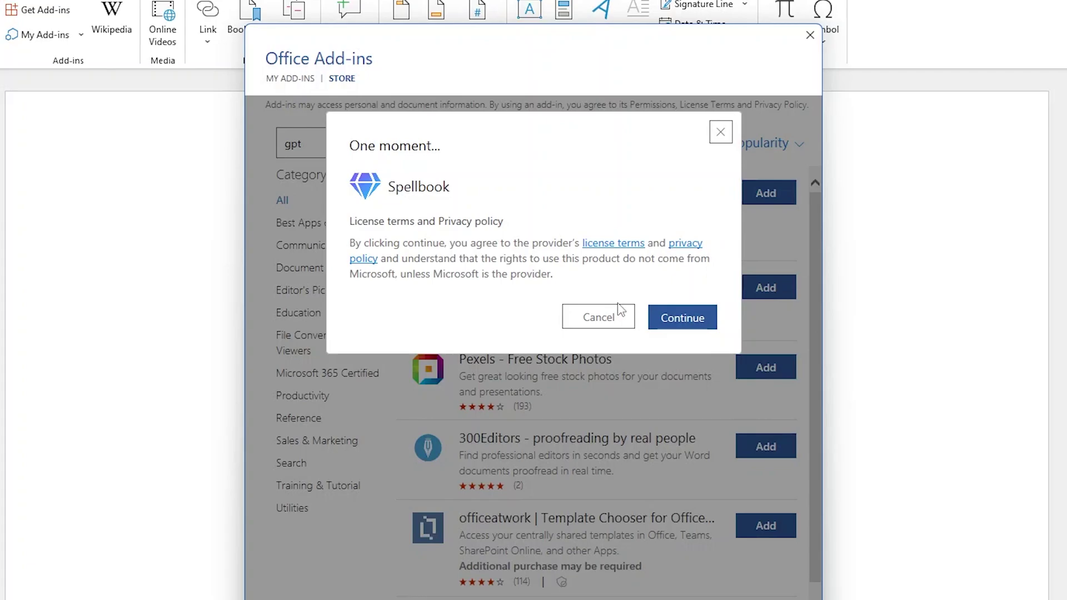
left_click(683, 316)
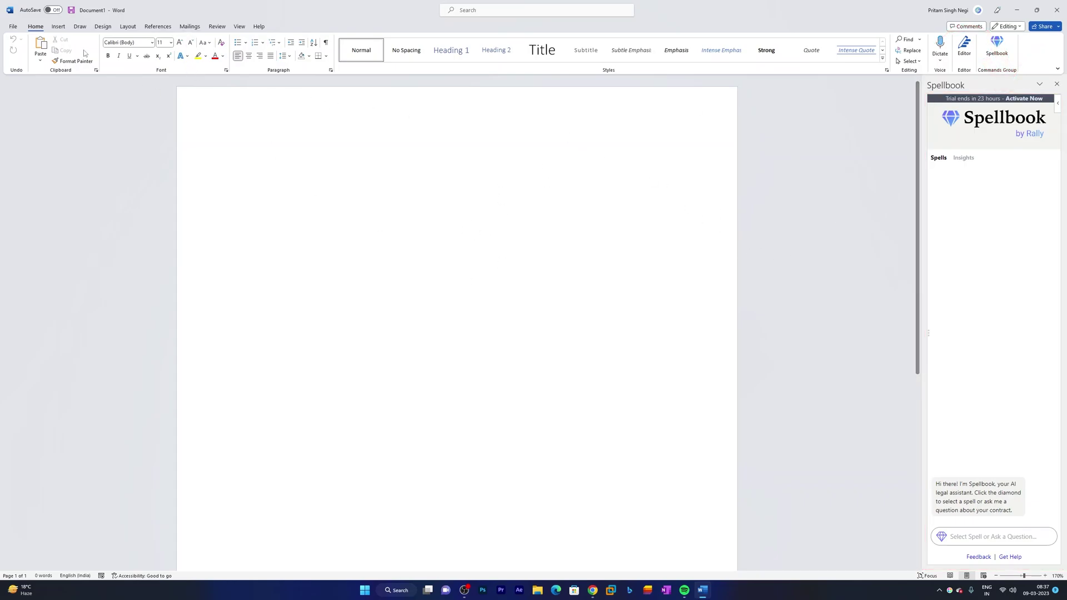
left_click(63, 27)
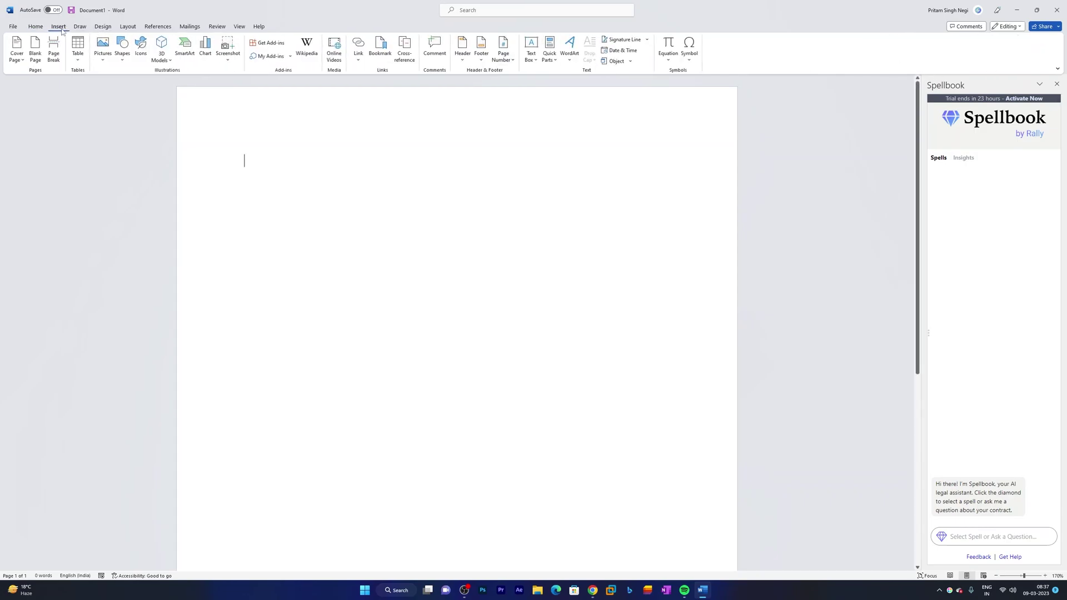
left_click(37, 26)
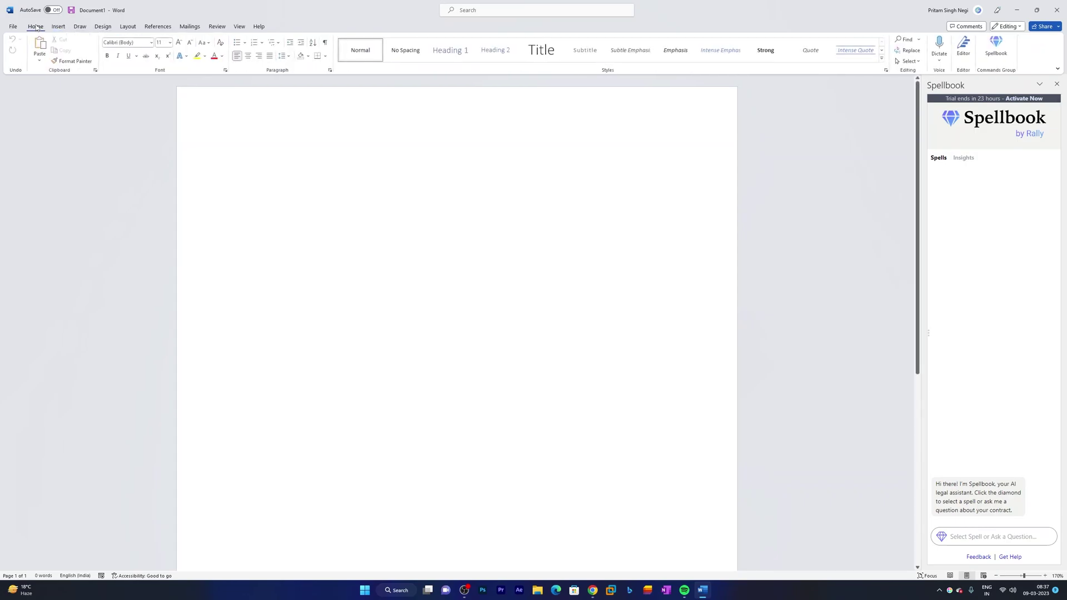
Close and reopen the Spellbook assistant pane from its ribbon button.
left_click(997, 47)
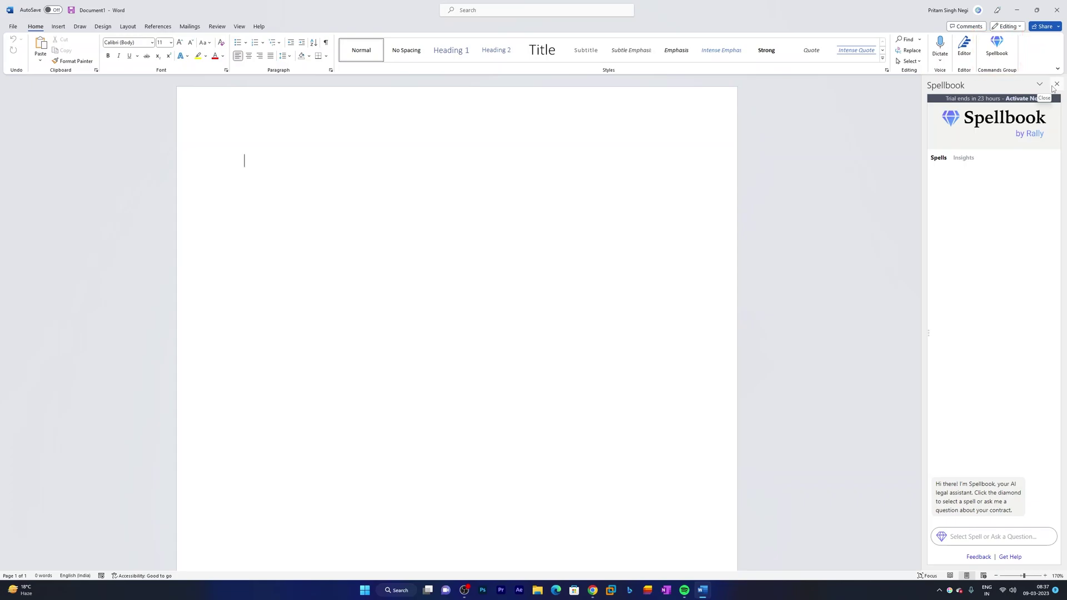
left_click(1056, 84)
left_click(998, 47)
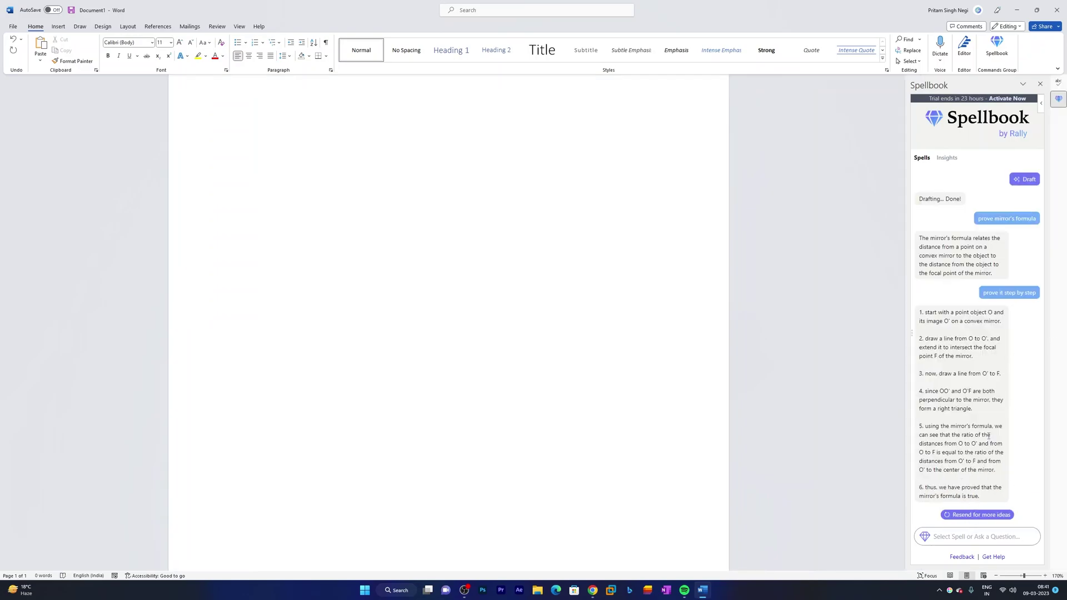
Send the question 'battle of panipat' in the Spellbook chat.
left_click(961, 536)
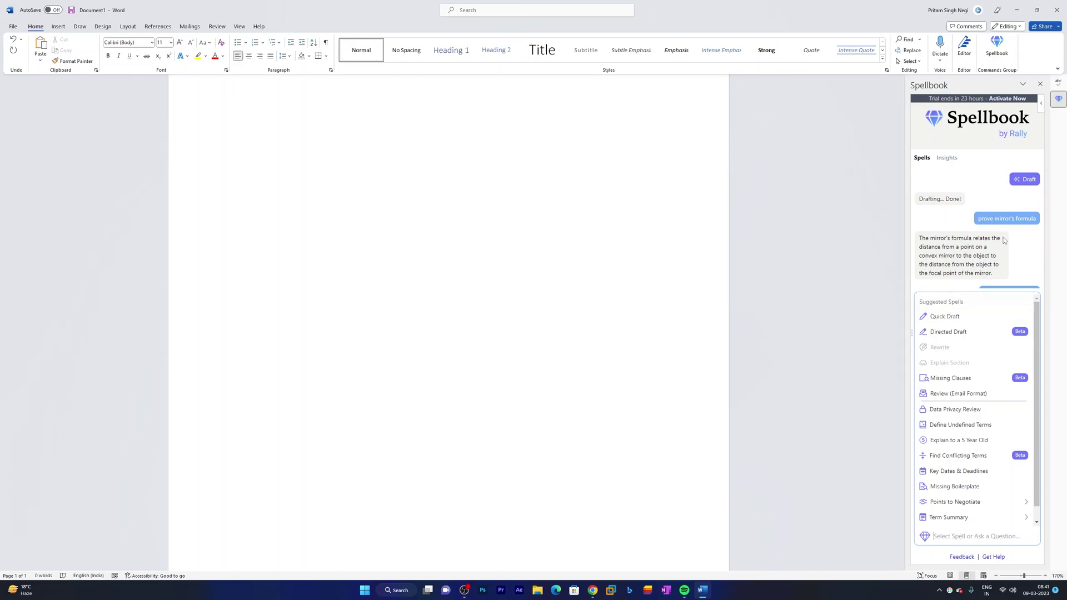
left_click(1003, 240)
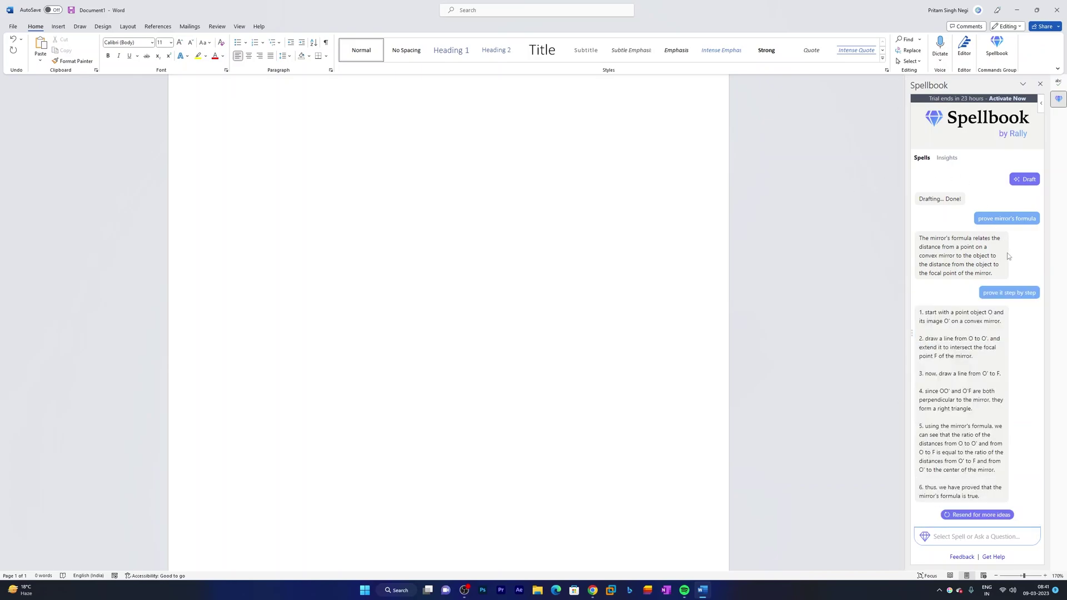
left_click(955, 535)
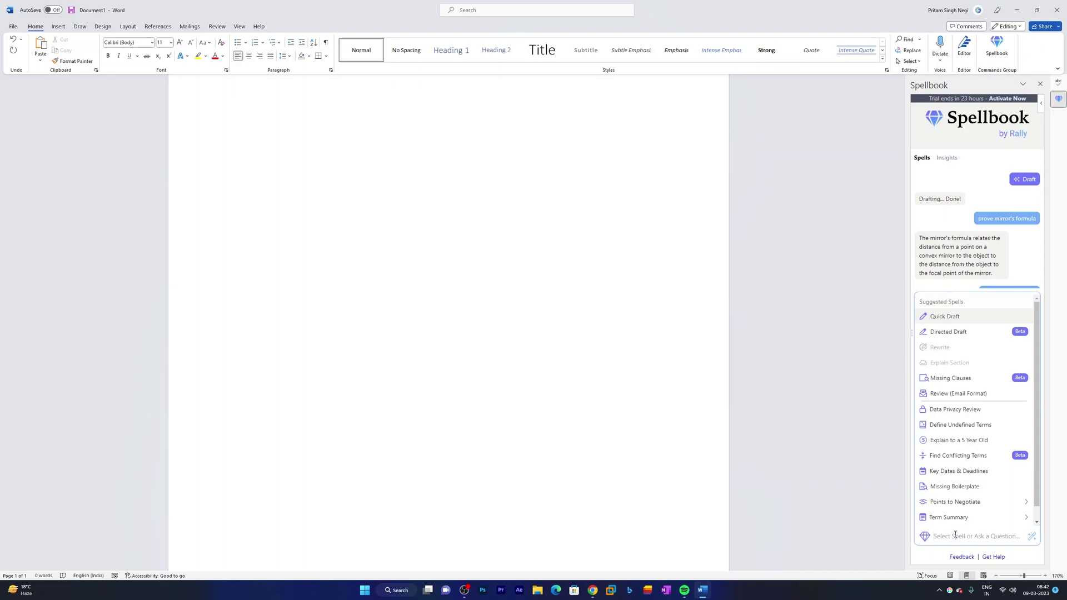
type("batt")
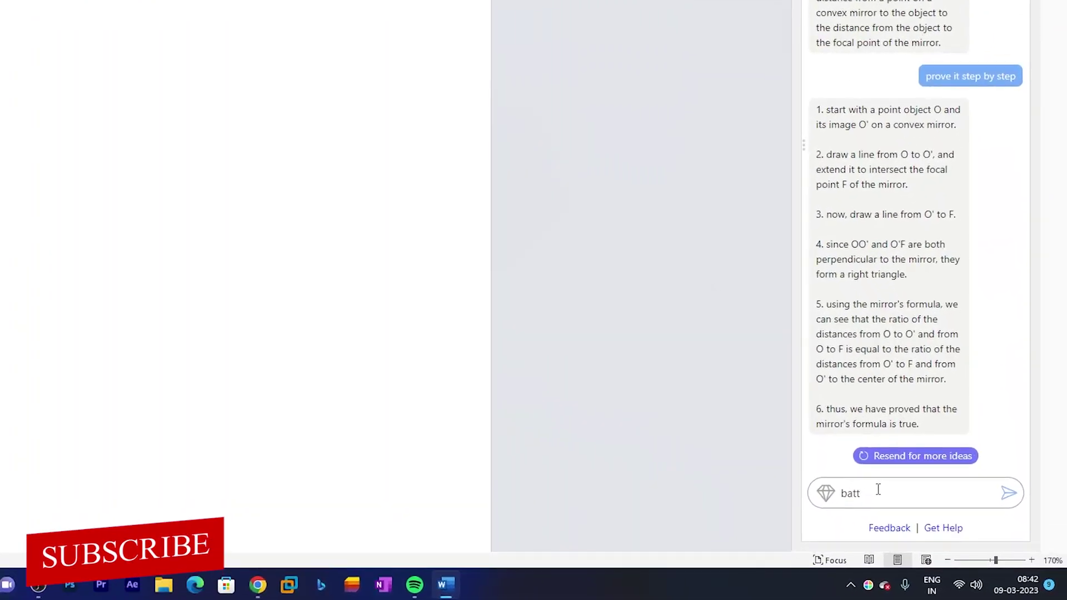
type("ale of pan")
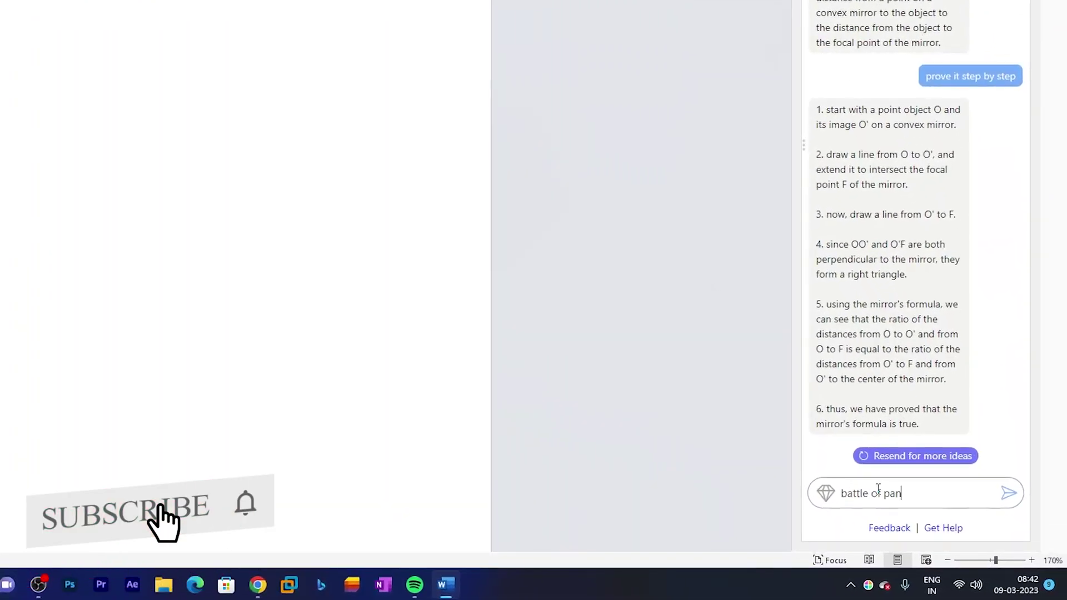
type("ipat")
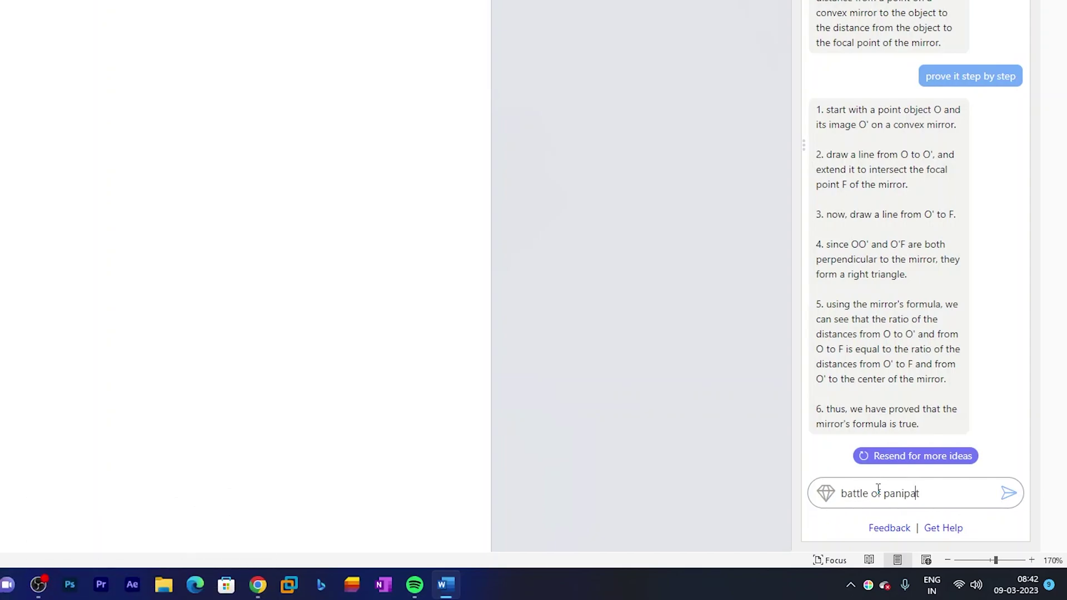
key("Return")
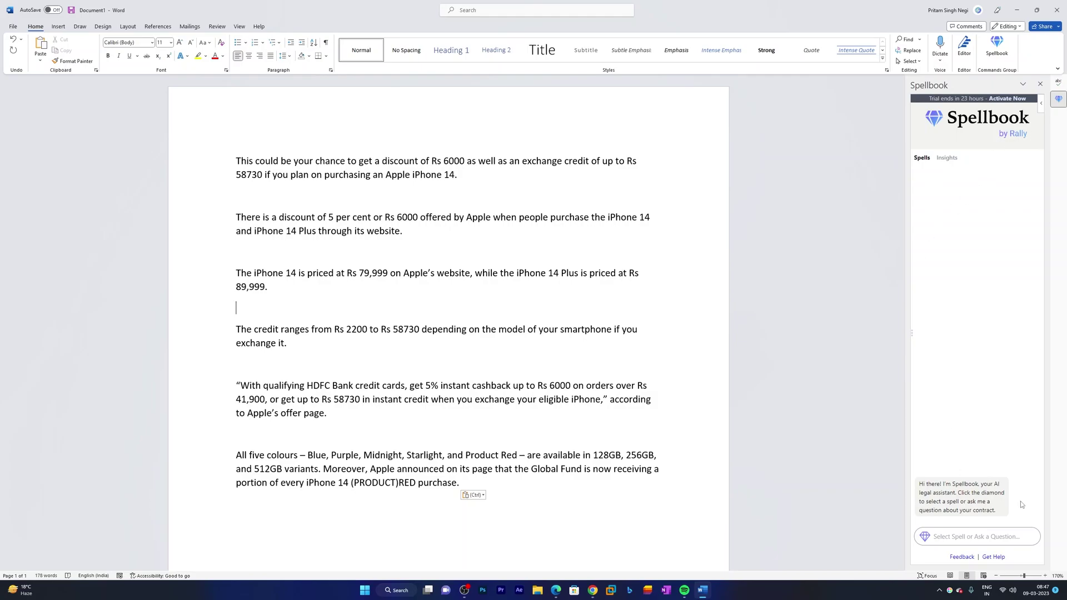
Generate a concise Term Summary of the article with Spellbook.
left_click(981, 537)
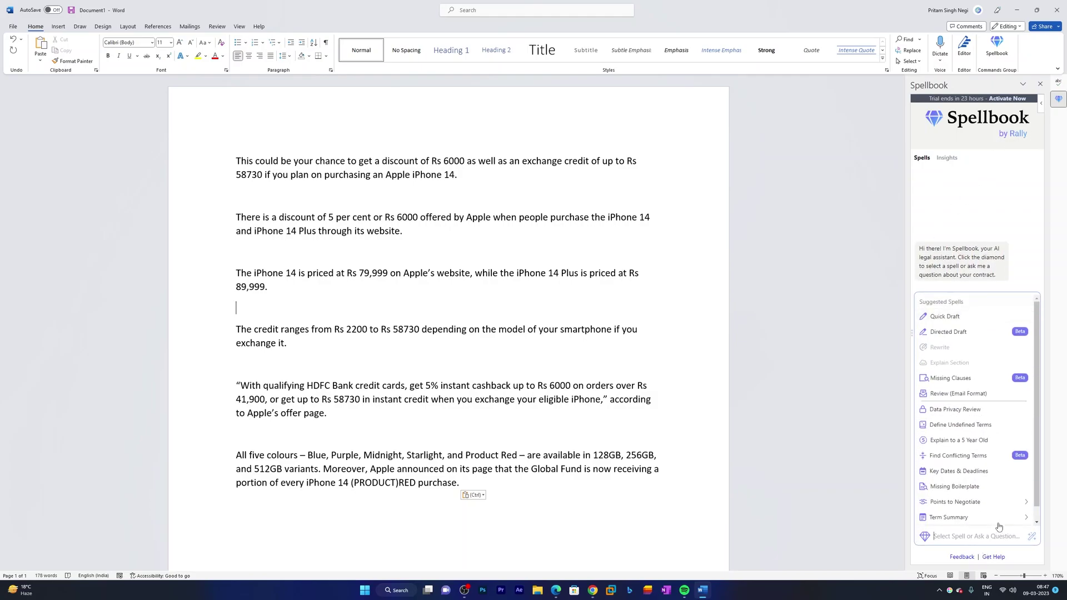
left_click(998, 522)
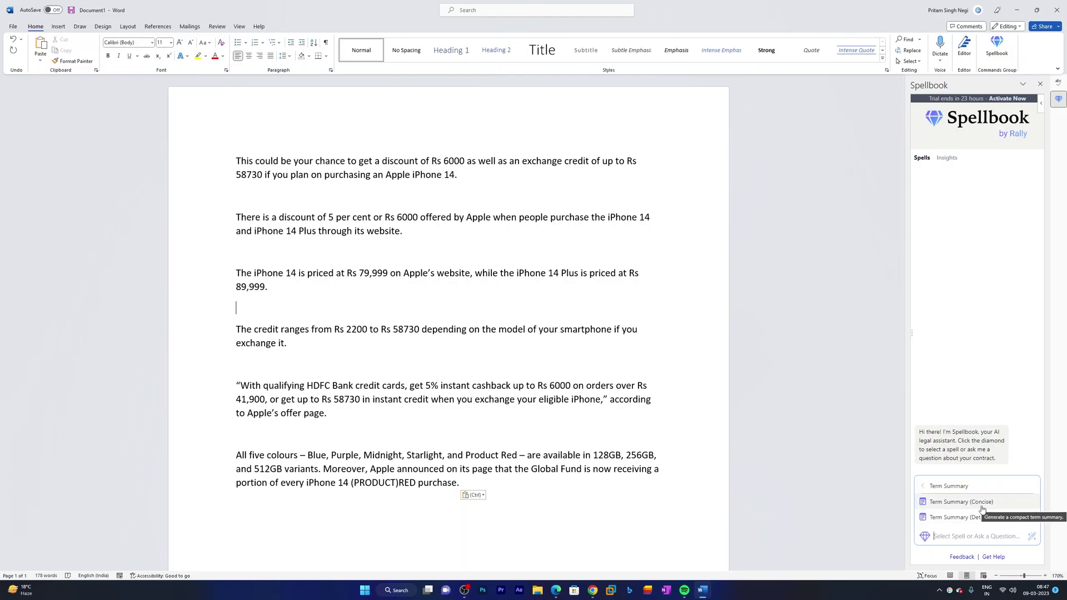
left_click(982, 507)
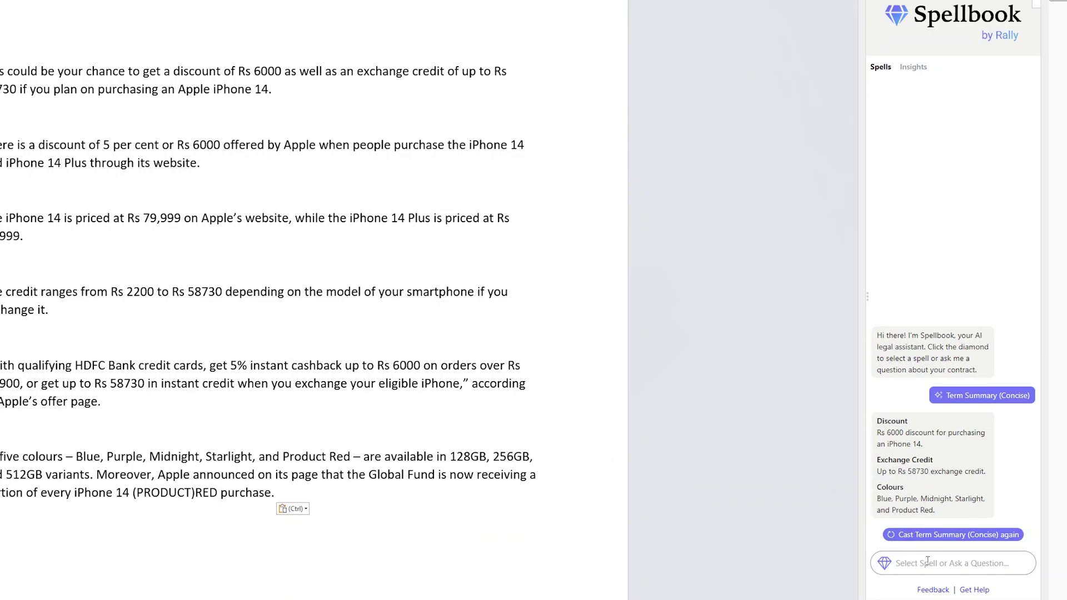
Type 'generate outline for this article' into the Spellbook question box, correcting typos.
left_click(956, 562)
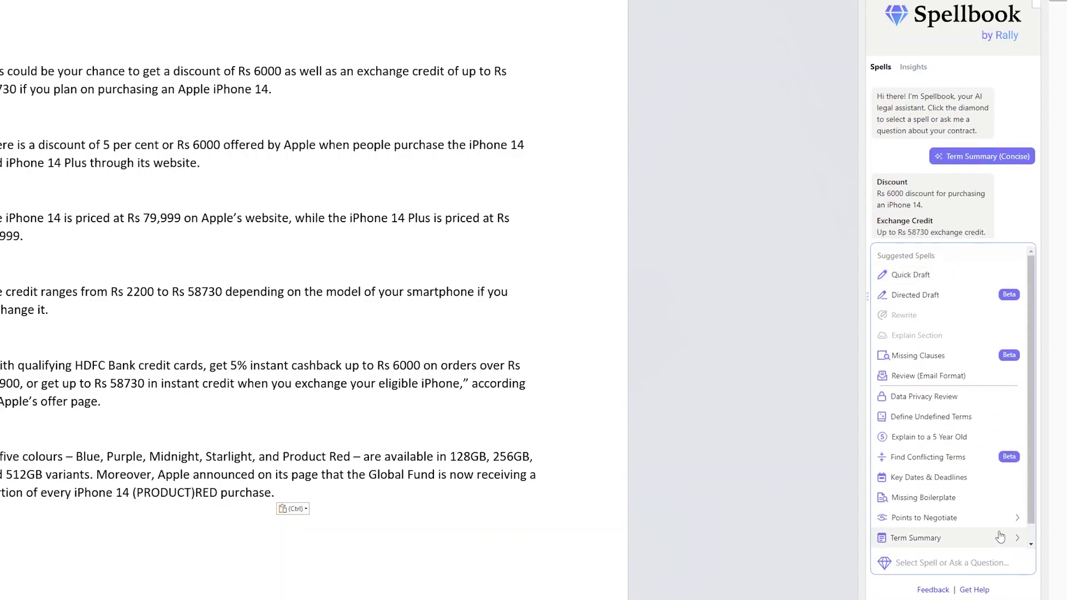
left_click(948, 561)
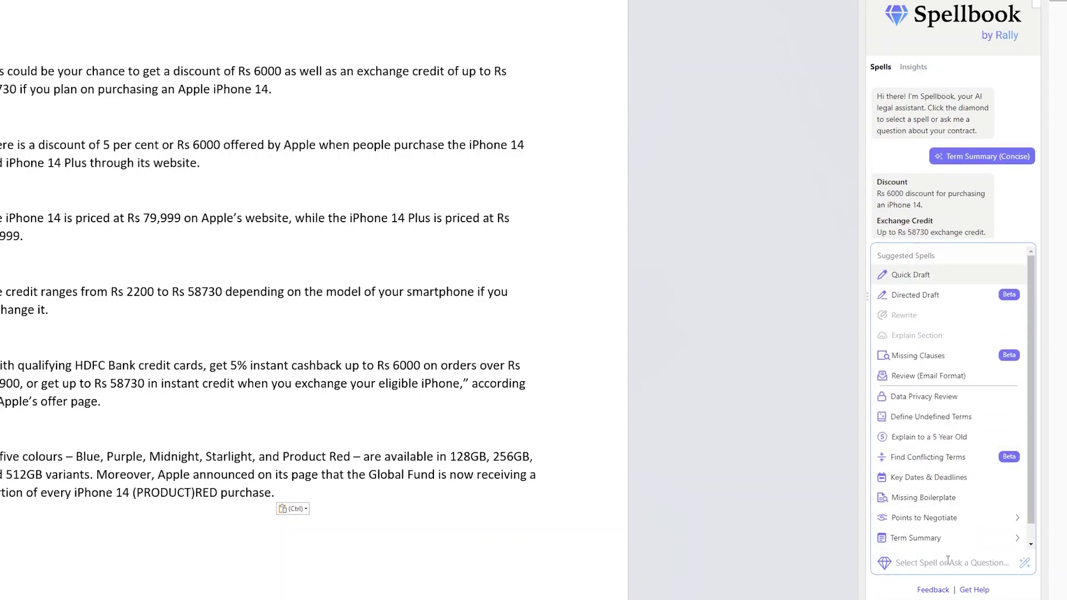
type("ge")
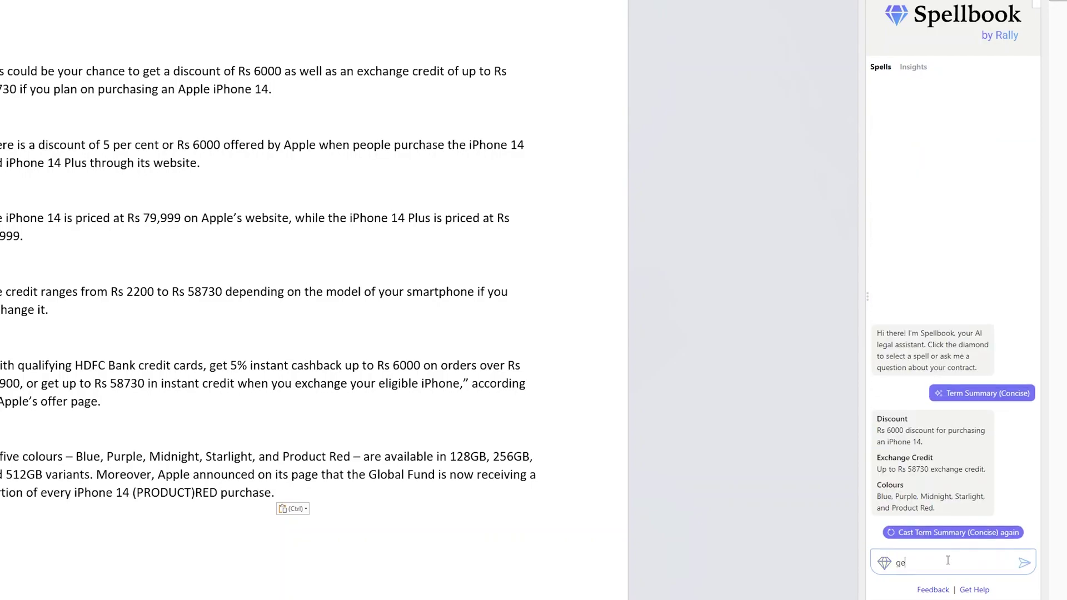
type("nera")
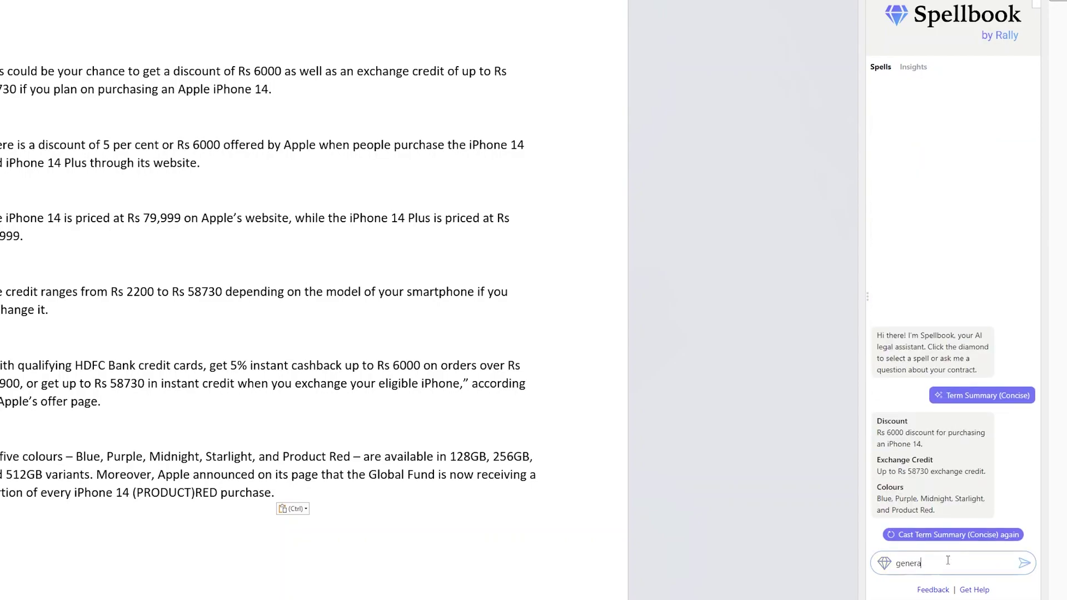
type("te outline for the")
key("BackSpace")
type("is artic")
key("BackSpace")
Have Spellbook list Points to Negotiate from the customer's side.
type("cle")
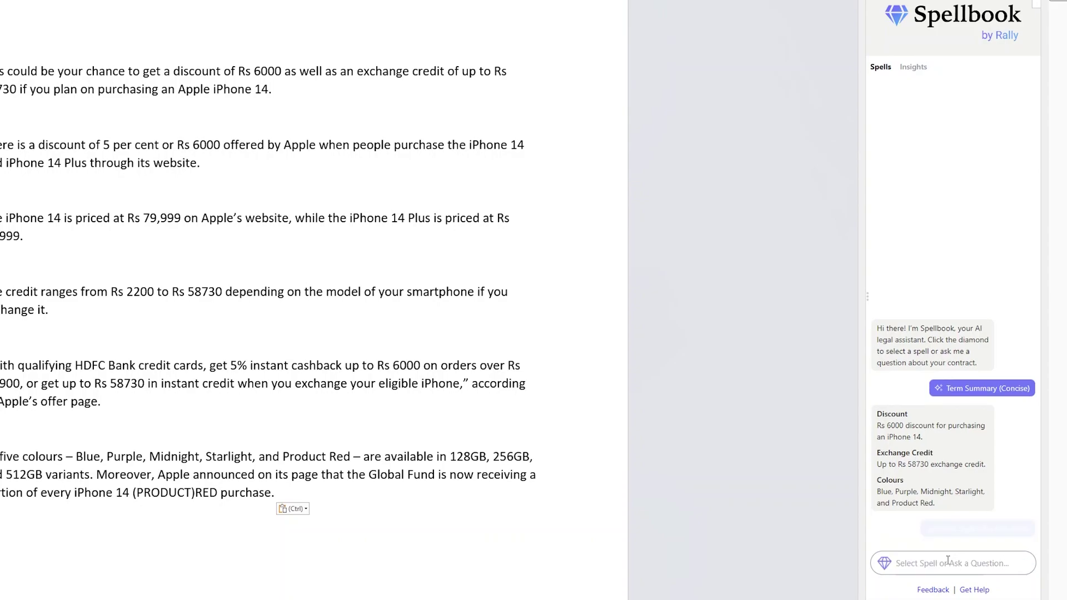
left_click(948, 560)
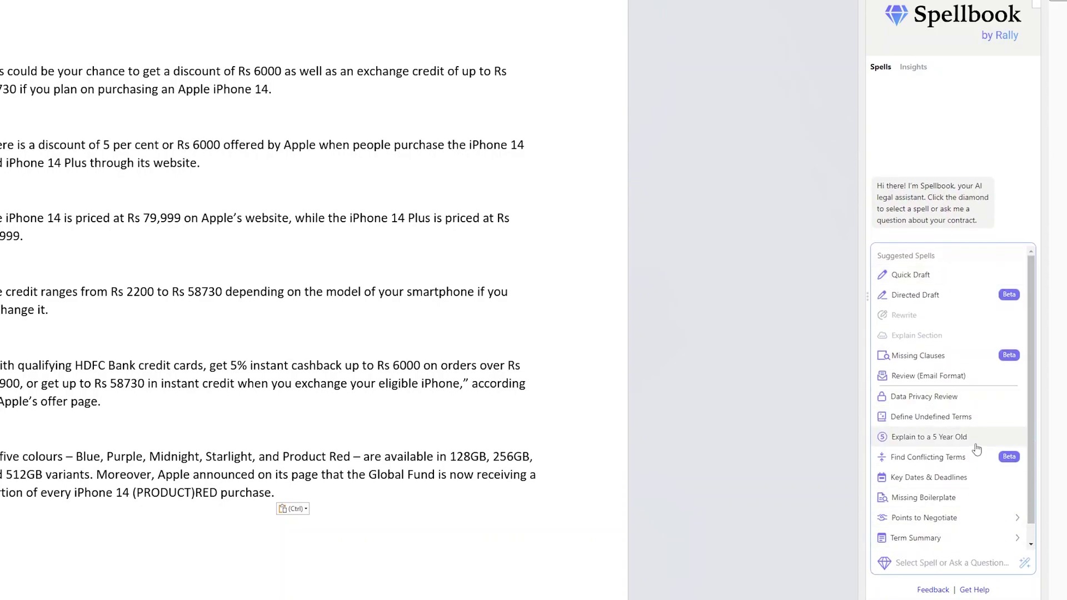
left_click(1018, 517)
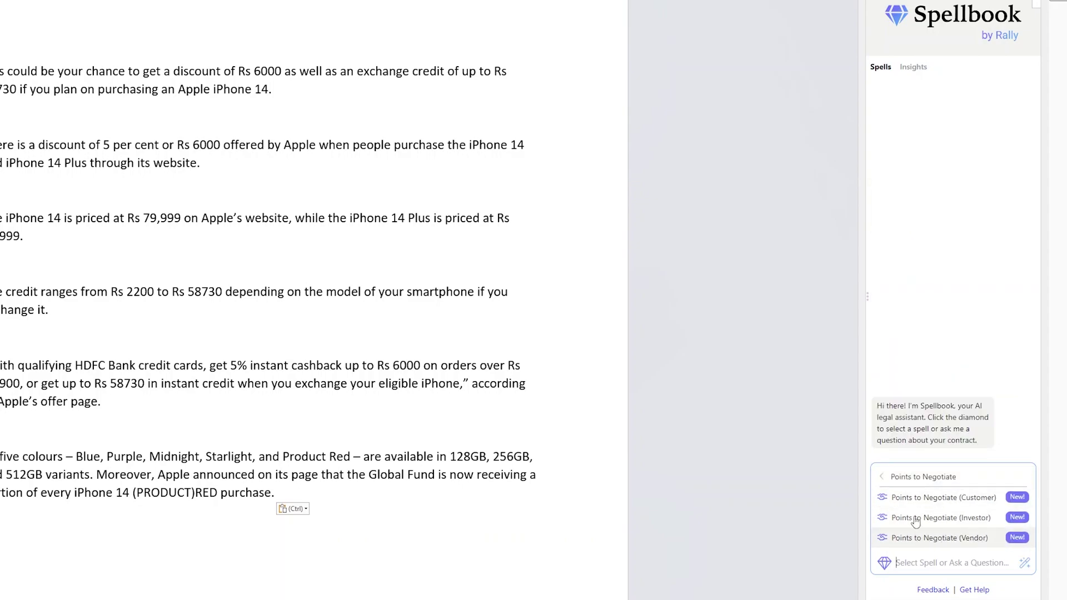
left_click(938, 506)
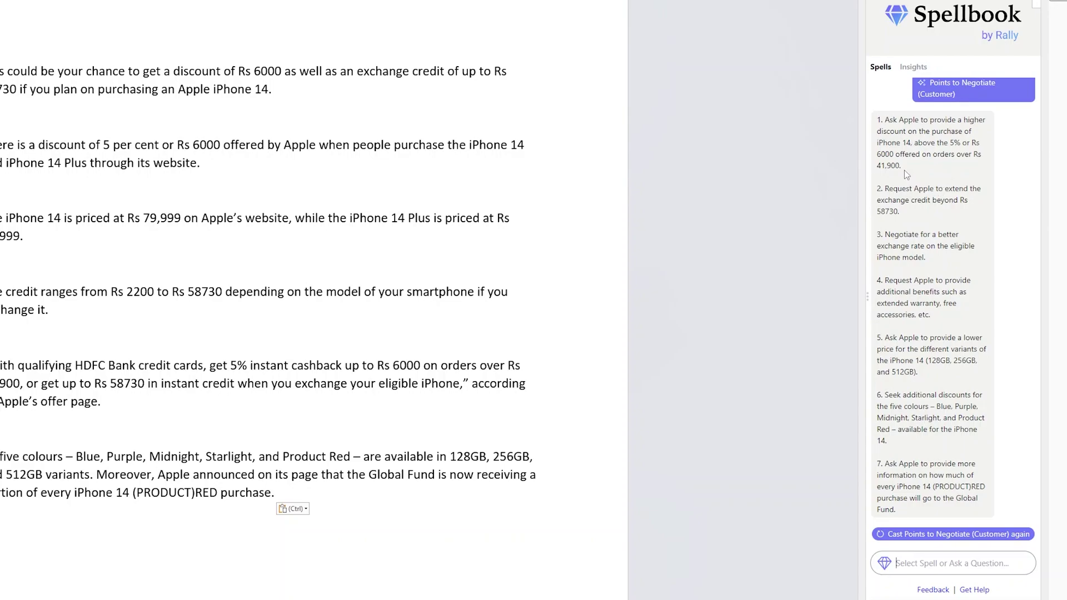
Highlight the first three negotiation points in Spellbook's answer.
left_click_drag(888, 122, 912, 143)
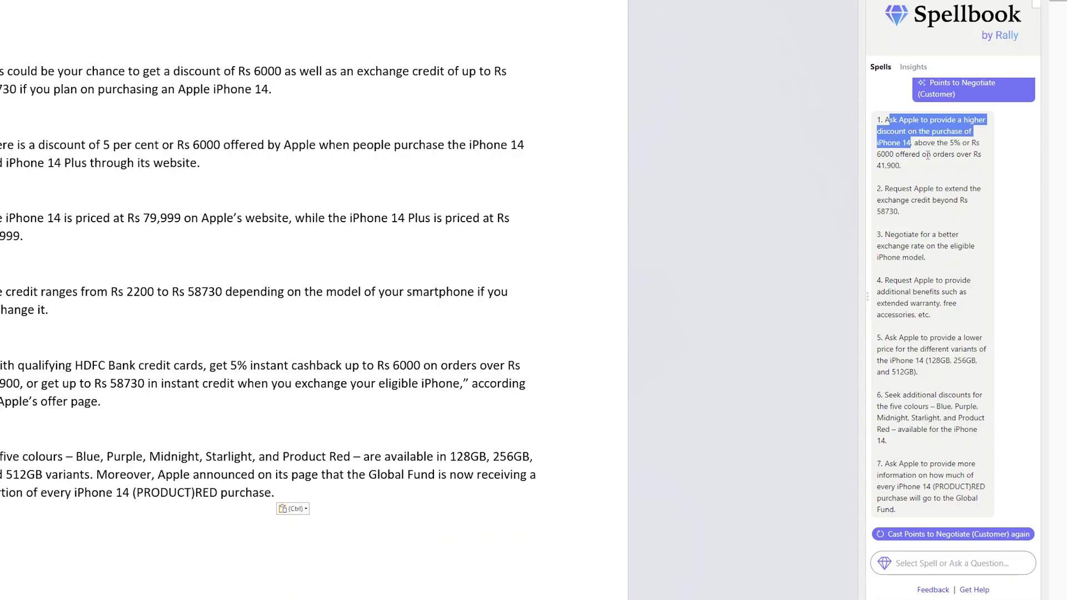
left_click_drag(902, 221, 893, 189)
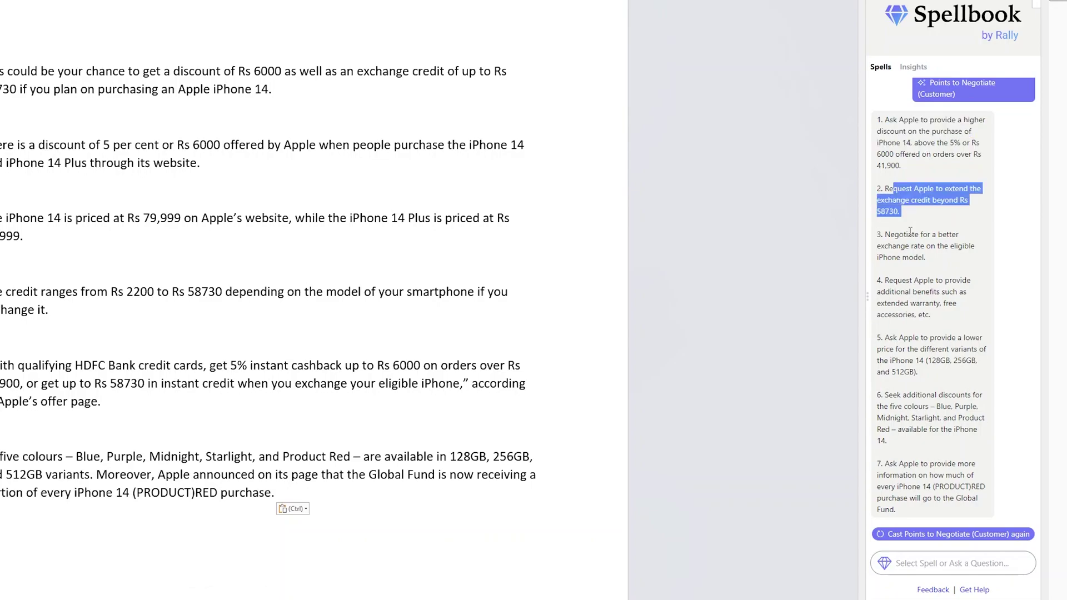
left_click_drag(926, 258, 901, 225)
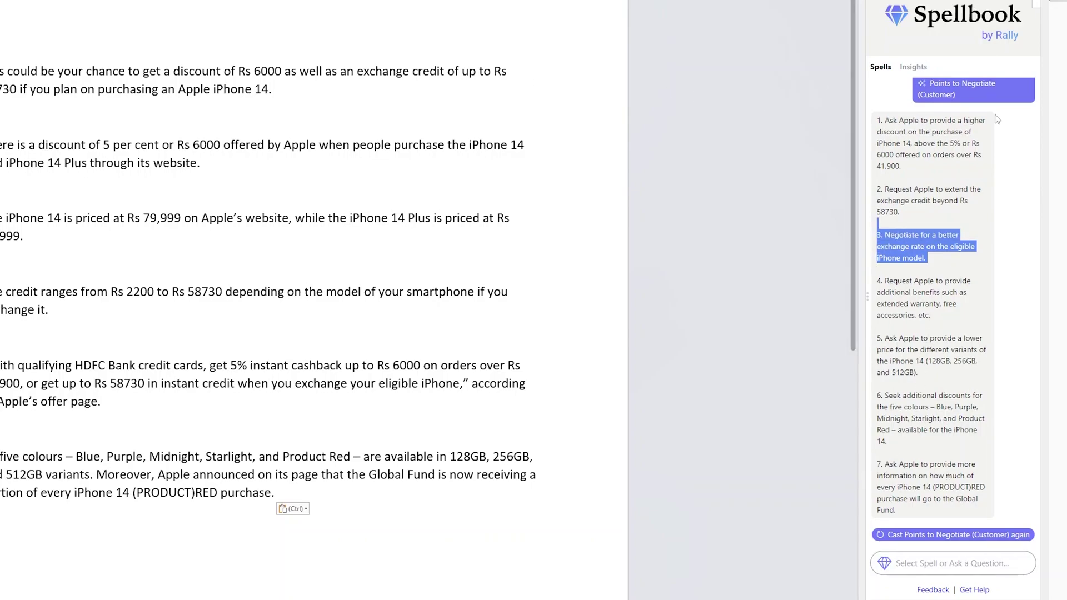
left_click(884, 565)
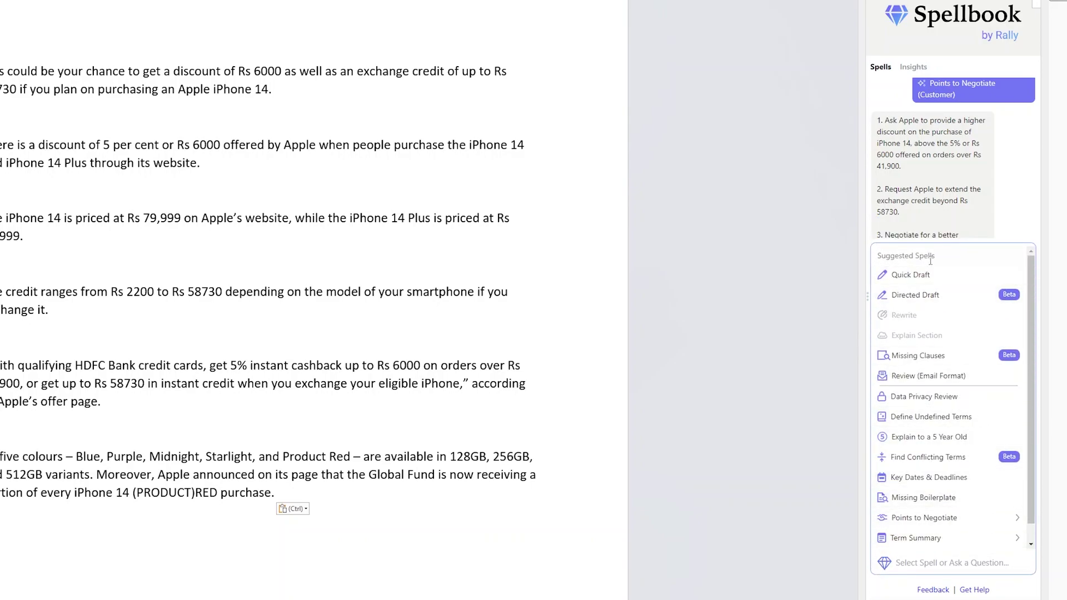
Cast Explain to a 5 Year Old and highlight the iPhone 14 and website phrases.
left_click(947, 437)
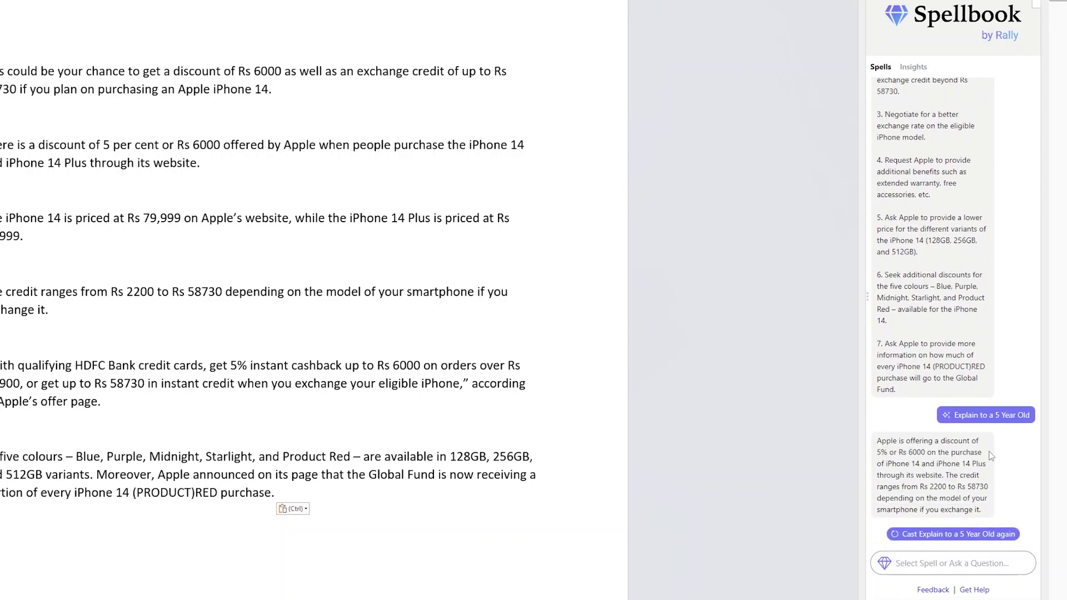
left_click_drag(887, 443, 943, 467)
left_click(961, 446)
left_click(904, 468)
left_click_drag(905, 464, 983, 464)
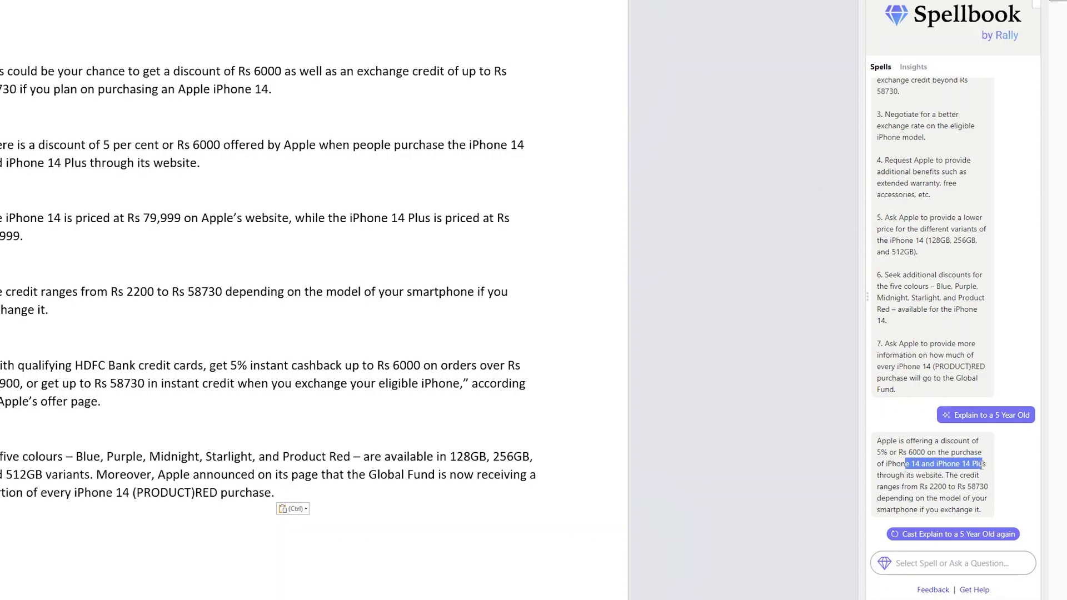
left_click_drag(883, 475, 951, 477)
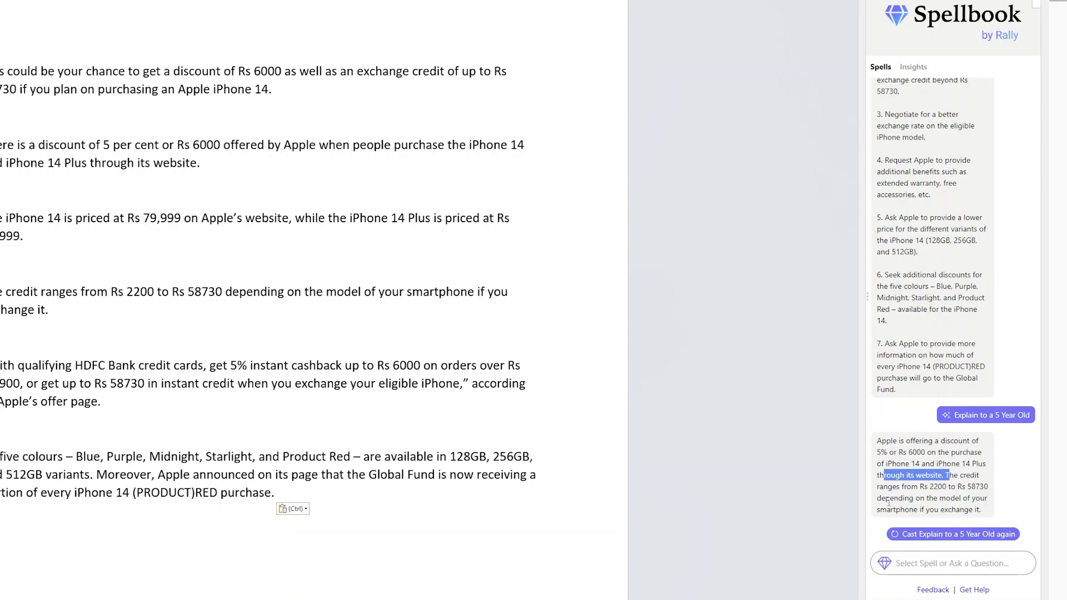
Highlight 'The credit' in the explanation, then cast Find Conflicting Terms.
double_click(954, 477)
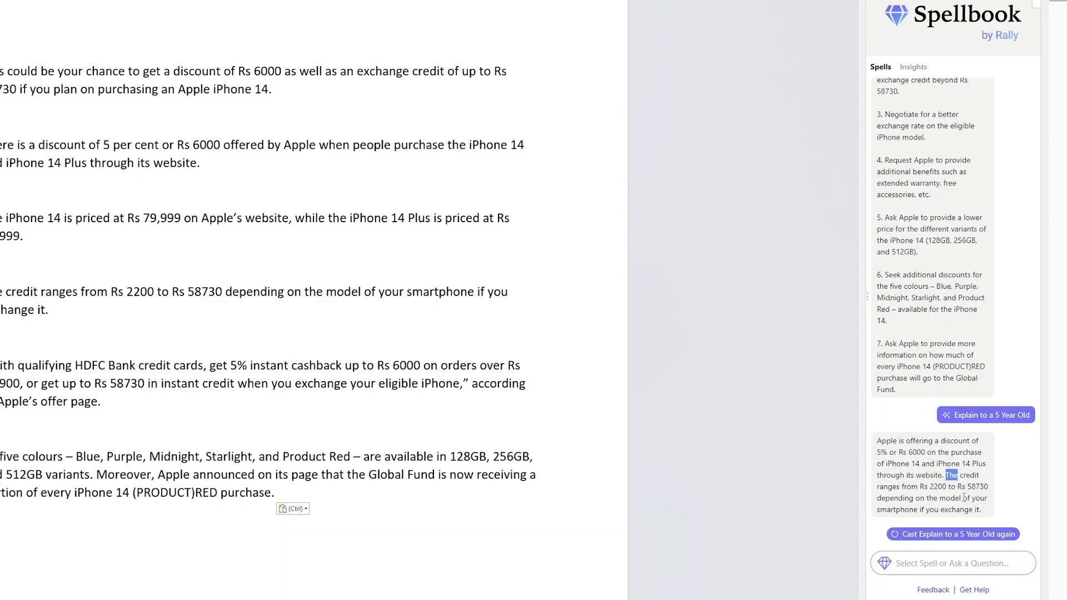
left_click(964, 497)
left_click_drag(946, 476, 982, 479)
left_click(950, 563)
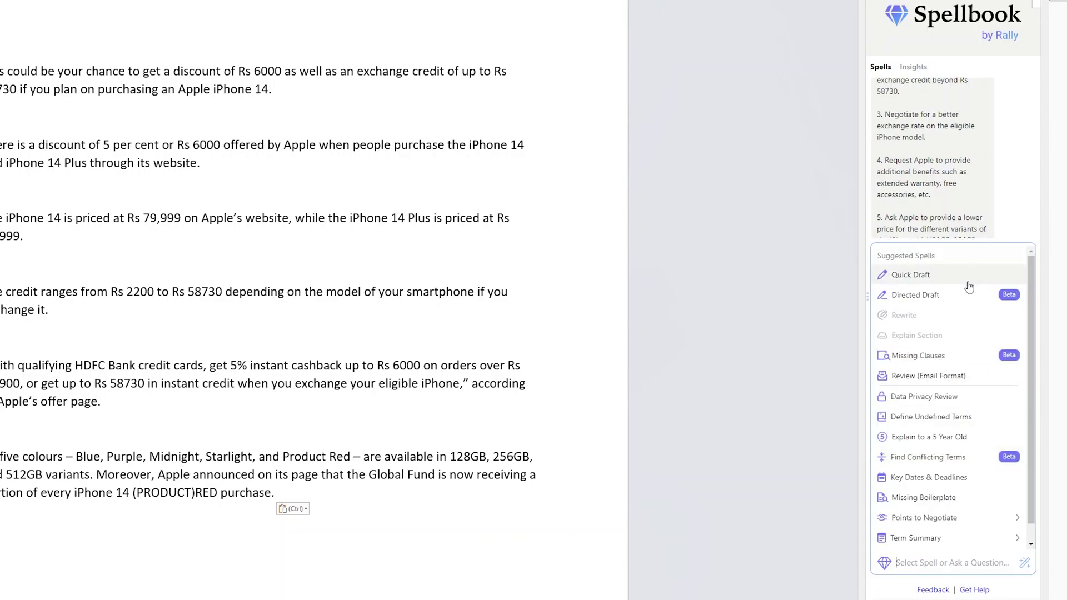
left_click(922, 474)
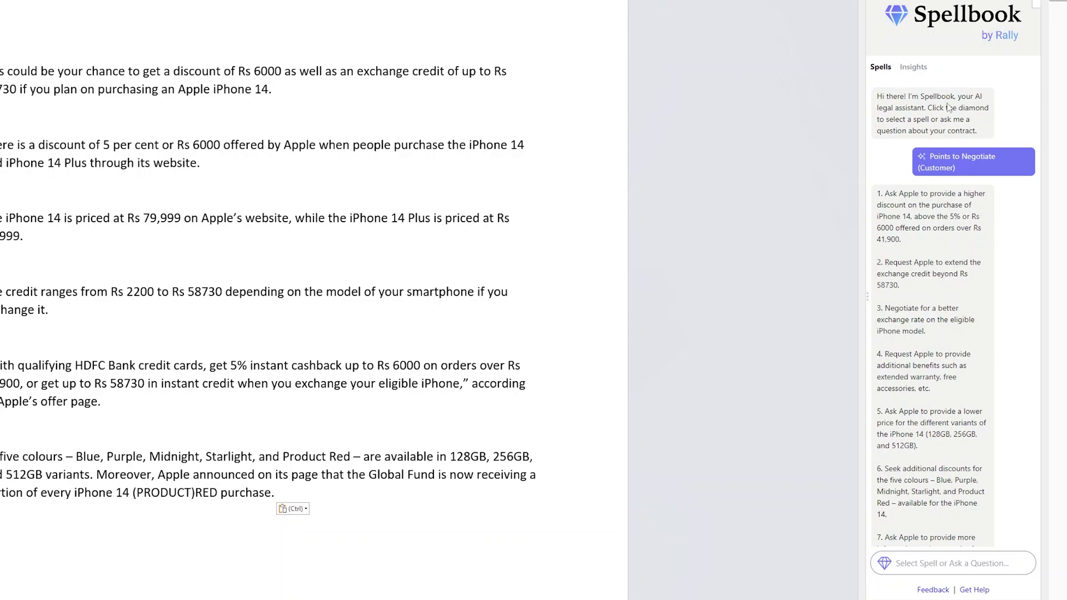
In Insights, expand Exchange Credit and Discount, refresh Suggested Clauses, then return to Spells.
left_click(913, 68)
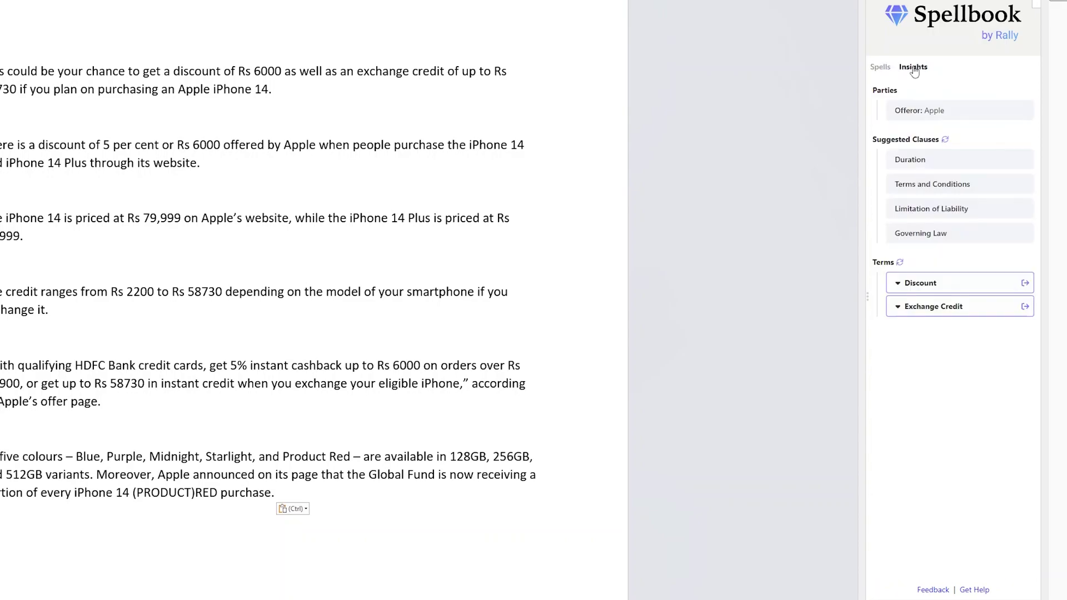
left_click(929, 308)
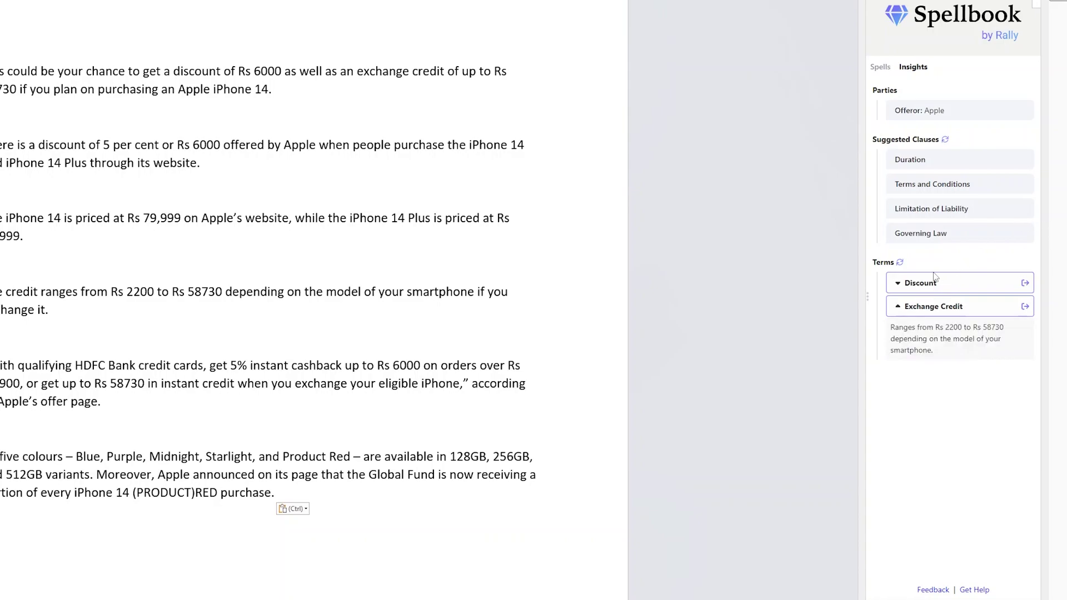
left_click(910, 284)
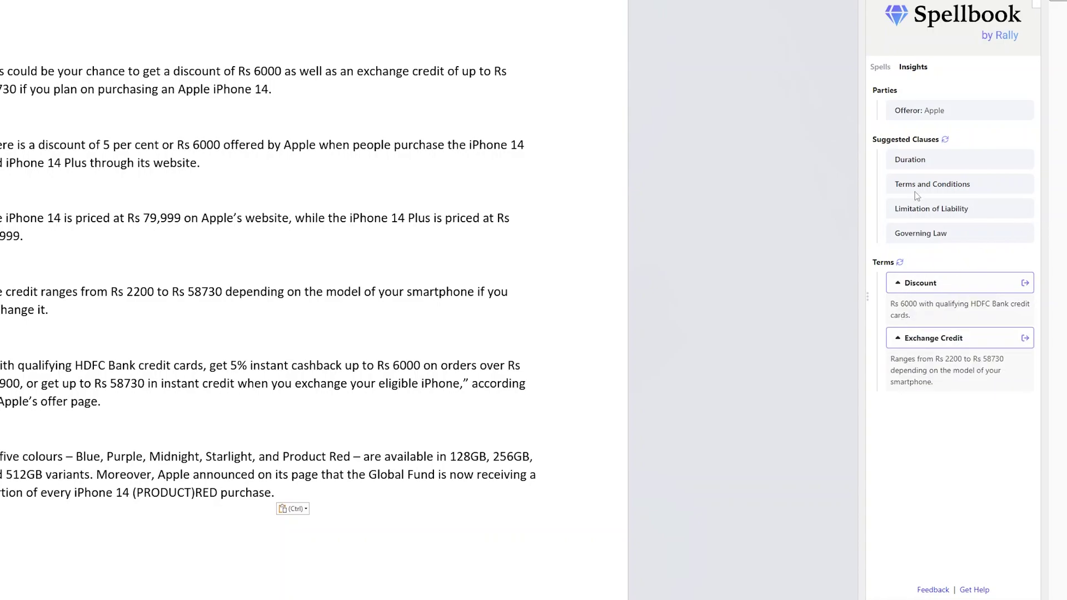
left_click(945, 140)
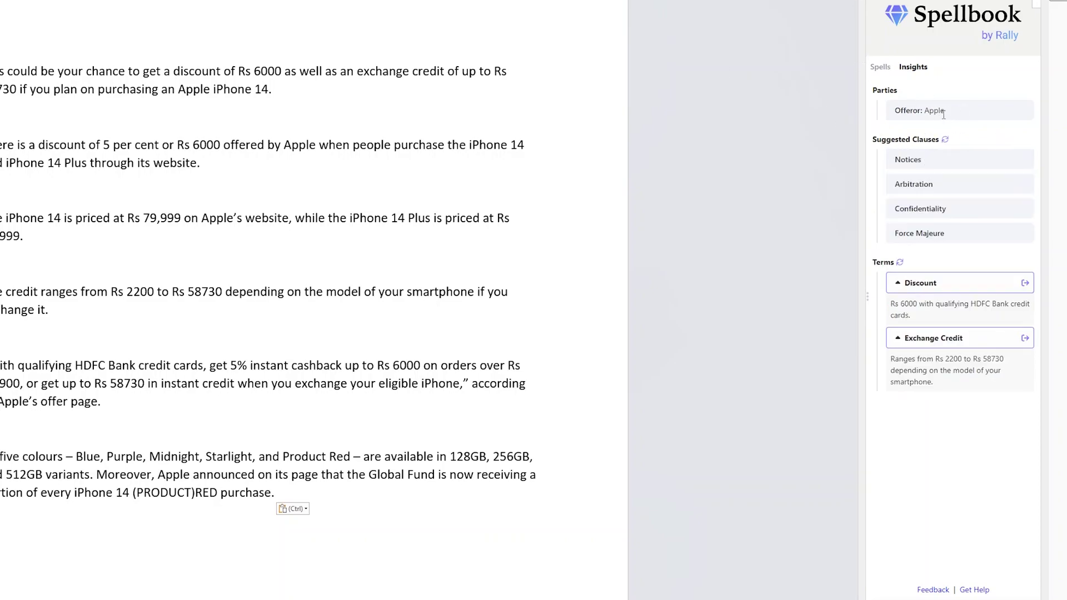
left_click(890, 69)
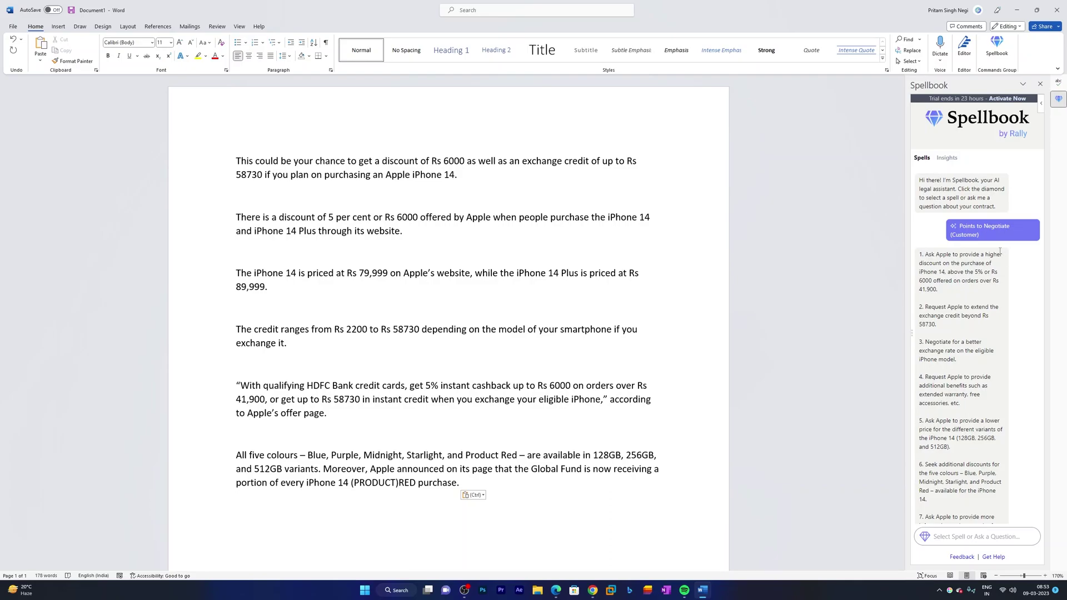
left_click(1009, 100)
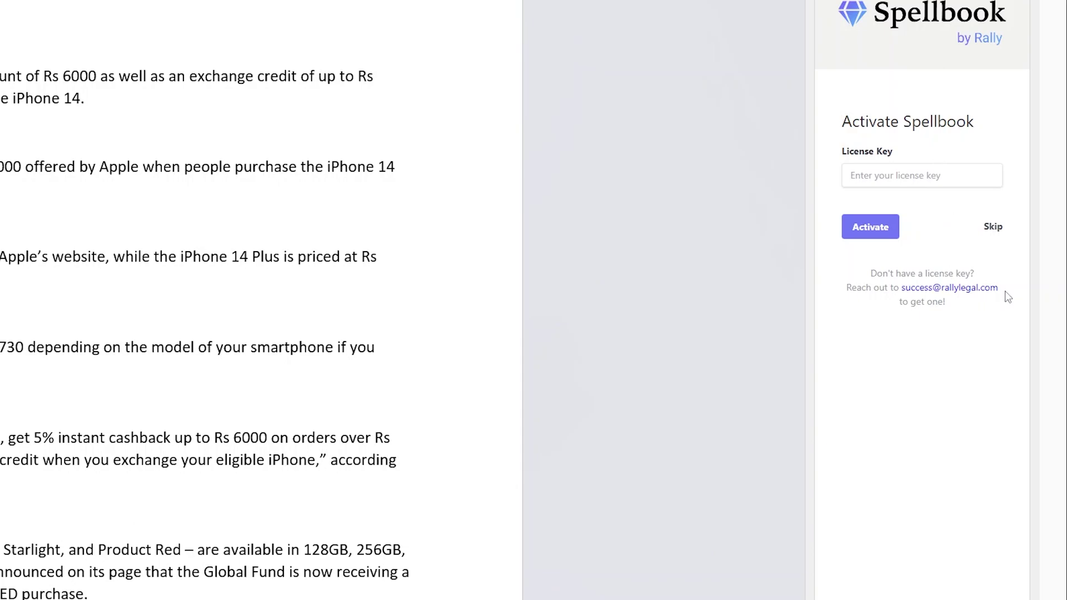
left_click_drag(998, 288, 902, 288)
left_click(870, 321)
left_click(907, 182)
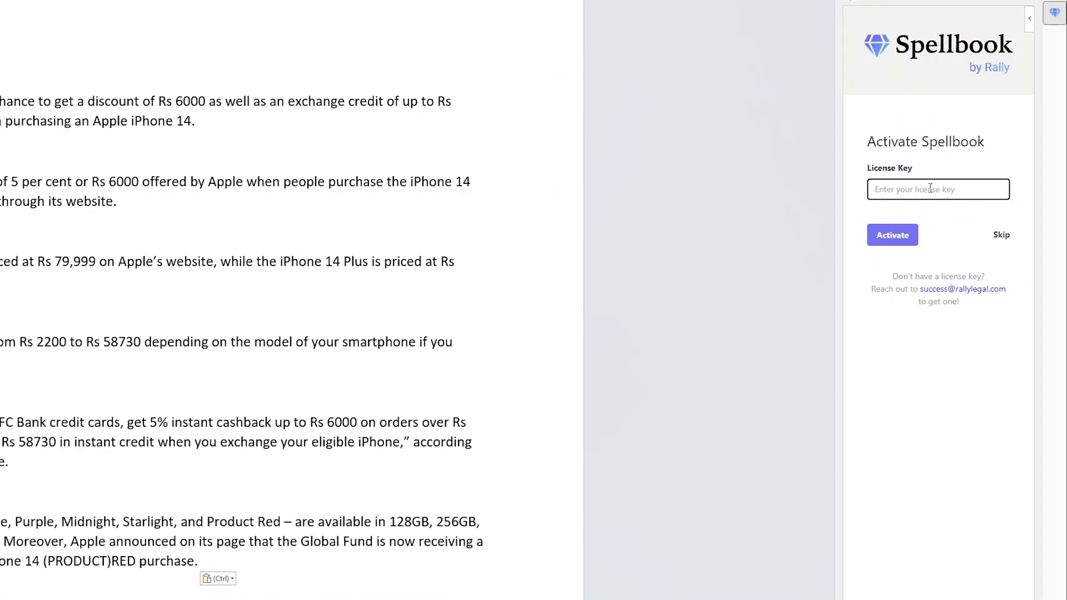